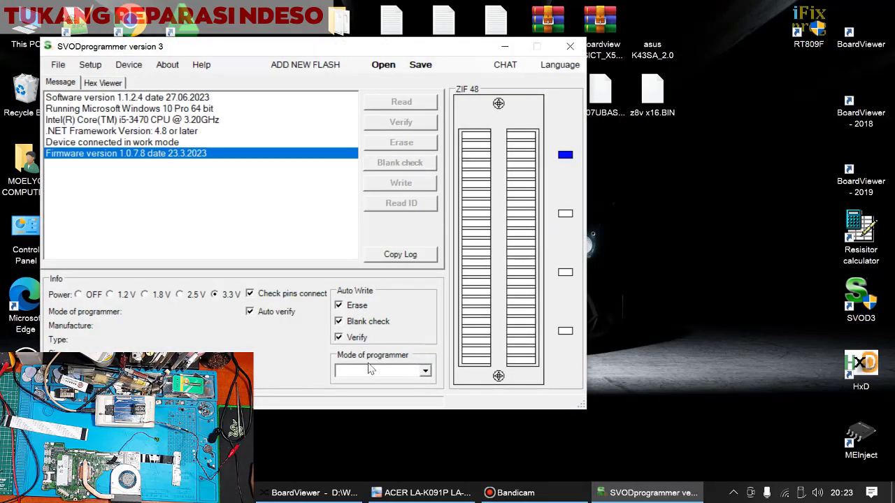
- Set the programmer mode to ENE and start adding a new motherboard definition
left_click(425, 373)
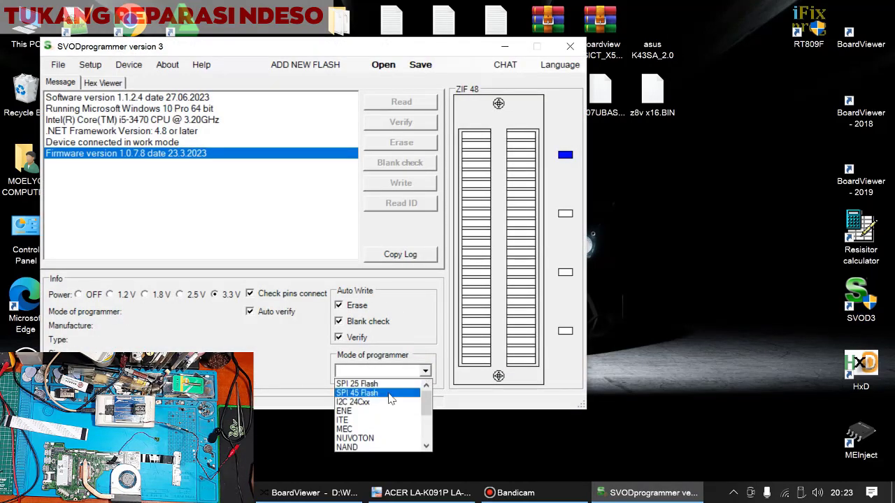
left_click(374, 412)
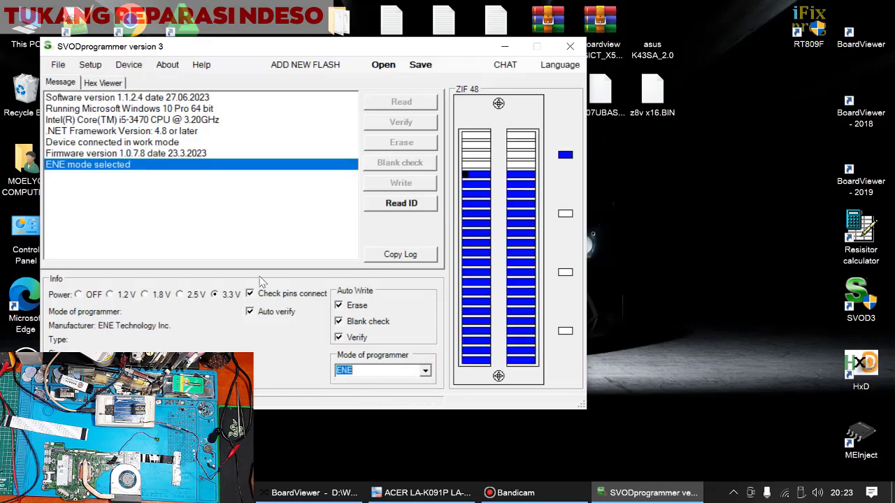
left_click(91, 64)
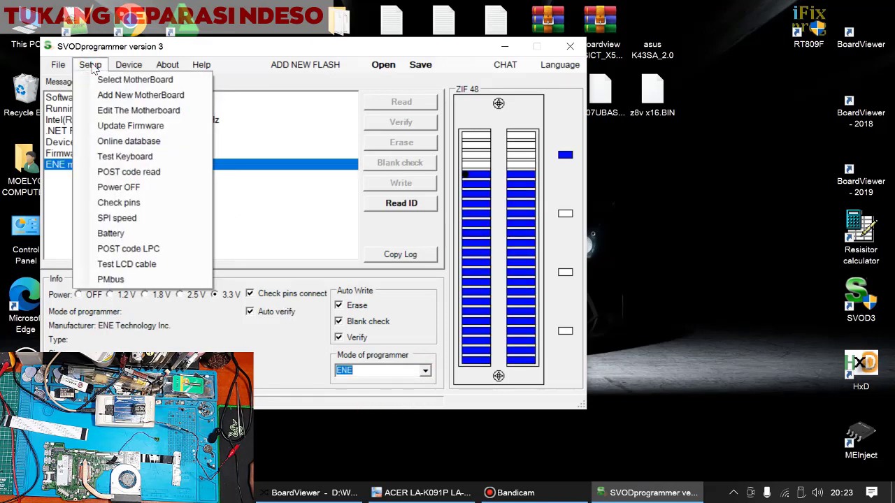
left_click(91, 67)
left_click(90, 67)
left_click(90, 68)
left_click(90, 70)
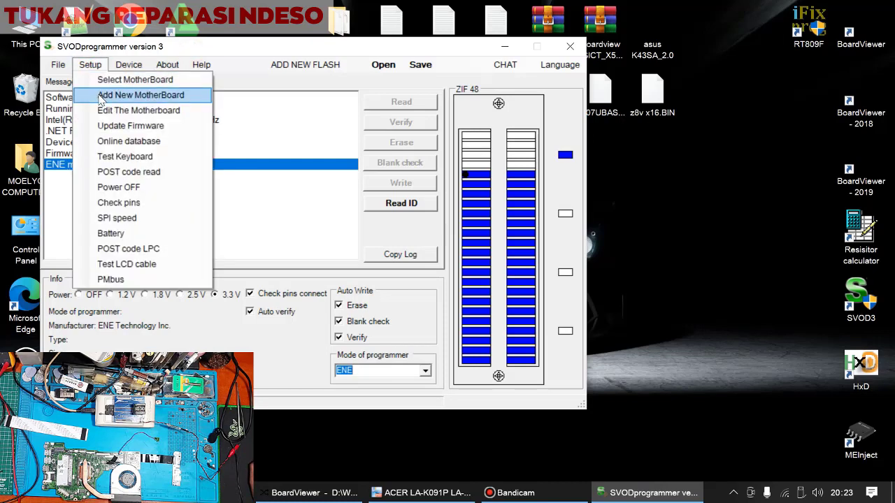
left_click(101, 97)
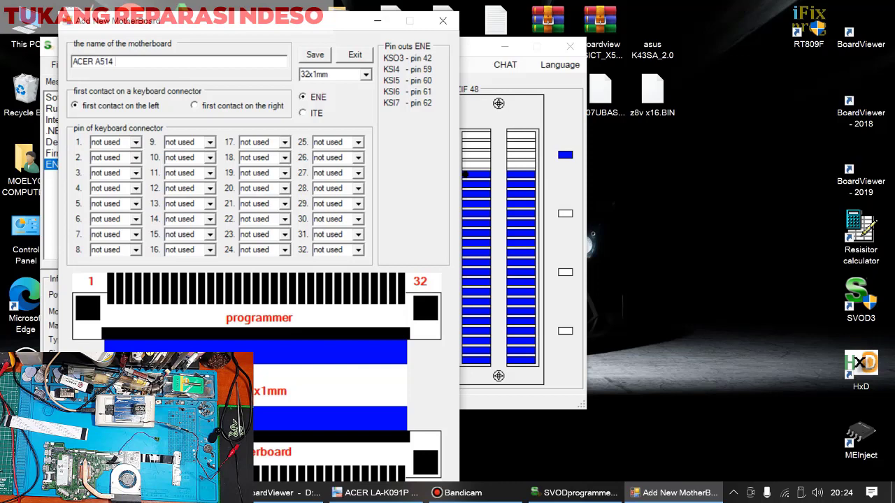
- Name the new motherboard ACER A514 KB9052QD and set its keyboard connector type to 28x1mm
type("B")
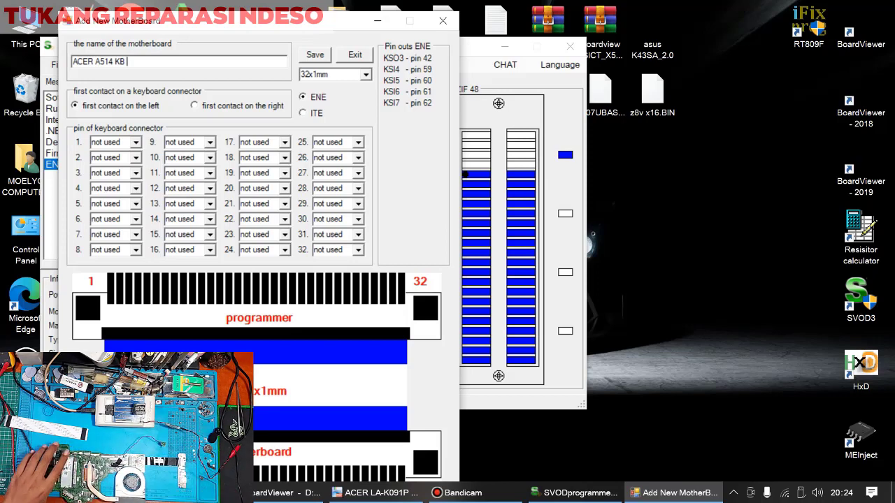
key("BackSpace")
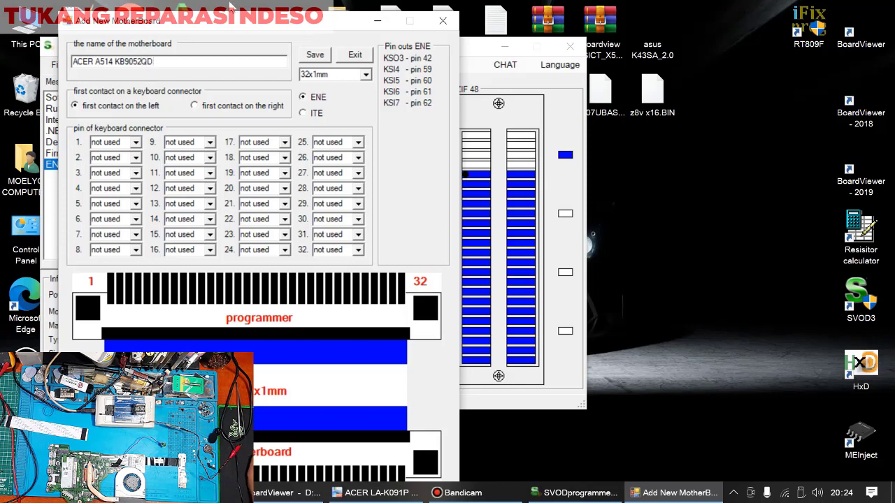
left_click(366, 75)
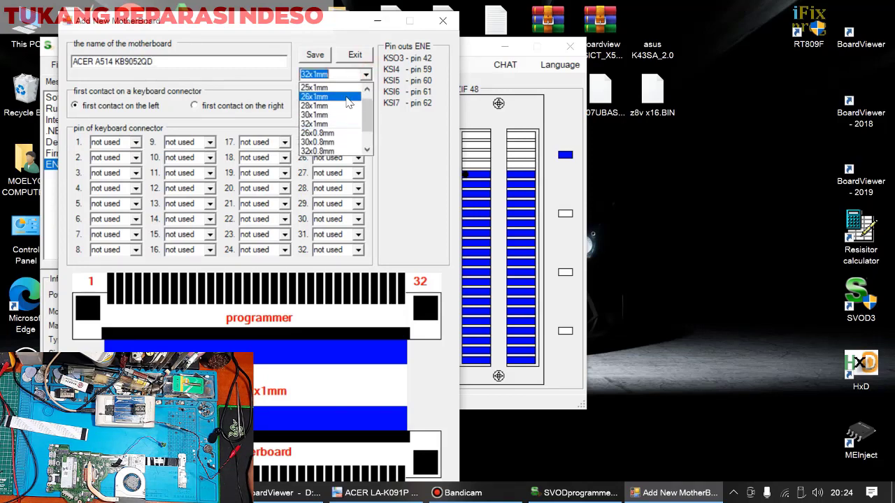
left_click(329, 106)
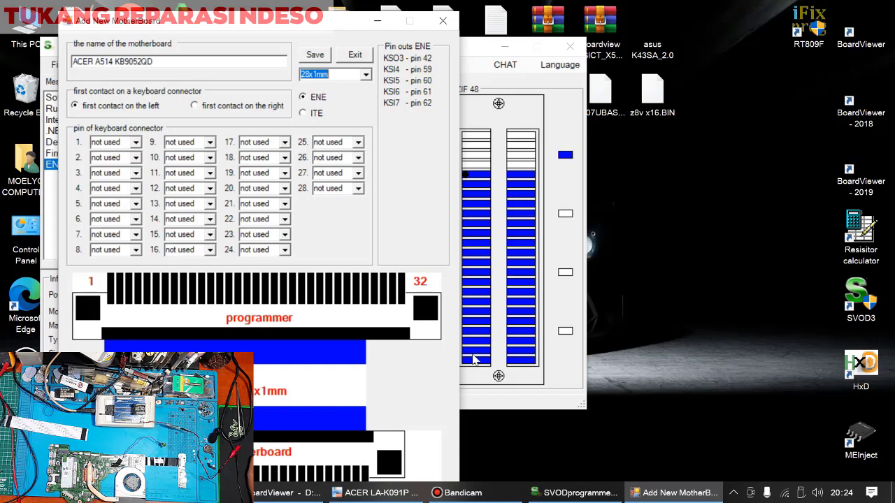
- Switch to BoardViewer and examine the pin order and first contact of keyboard connector JKB1
left_click(287, 493)
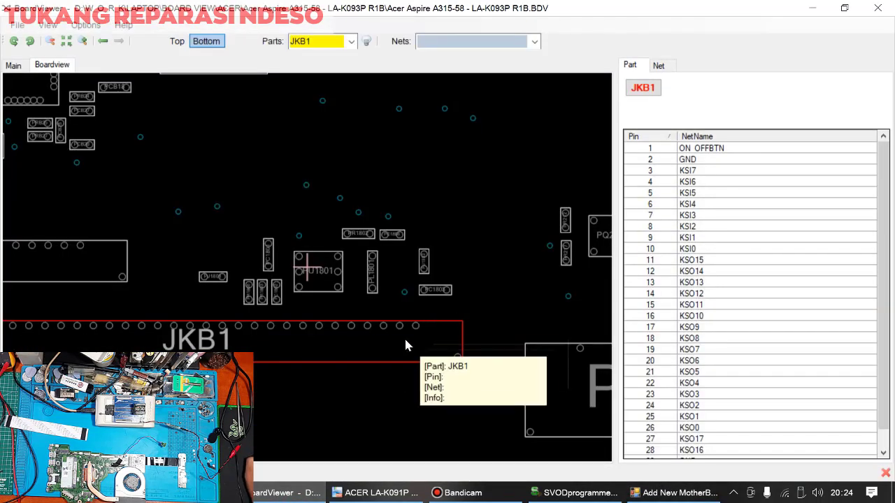
scroll(409, 330, "up", 3)
scroll(412, 329, "down", 4)
left_click_drag(299, 354, 382, 353)
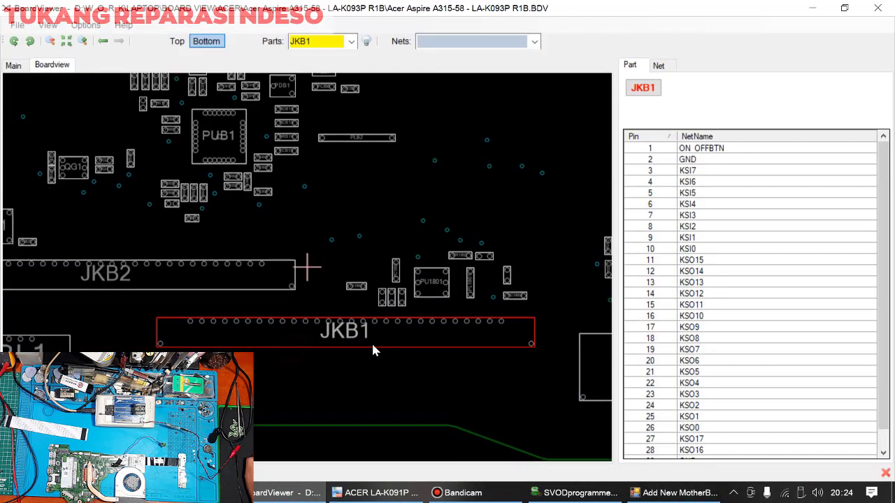
scroll(190, 322, "up", 4)
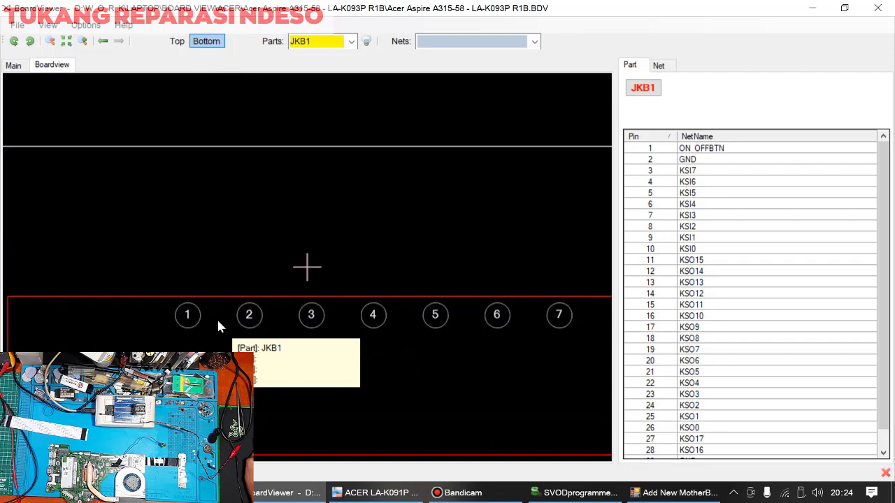
- Return to the new motherboard definition, keep the JKB1 net list in view, and assign ENE KSO3 to connector pin 23
left_click(675, 493)
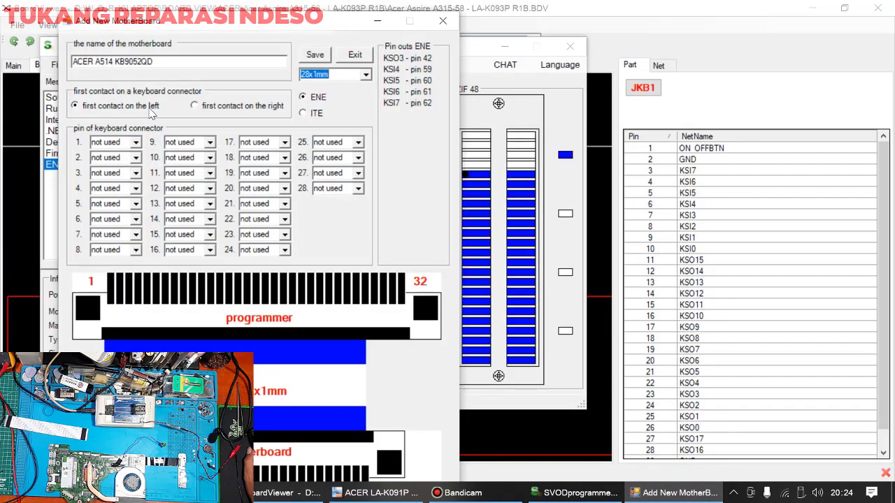
left_click_drag(302, 25, 458, 15)
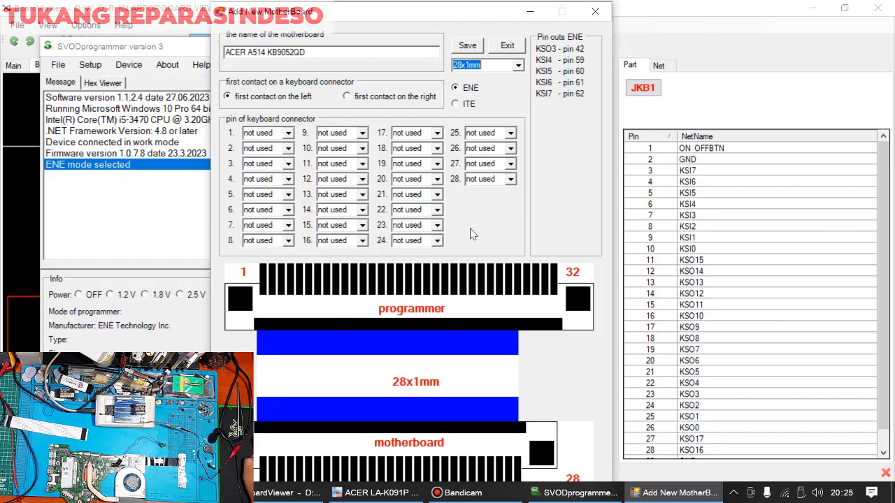
left_click(437, 225)
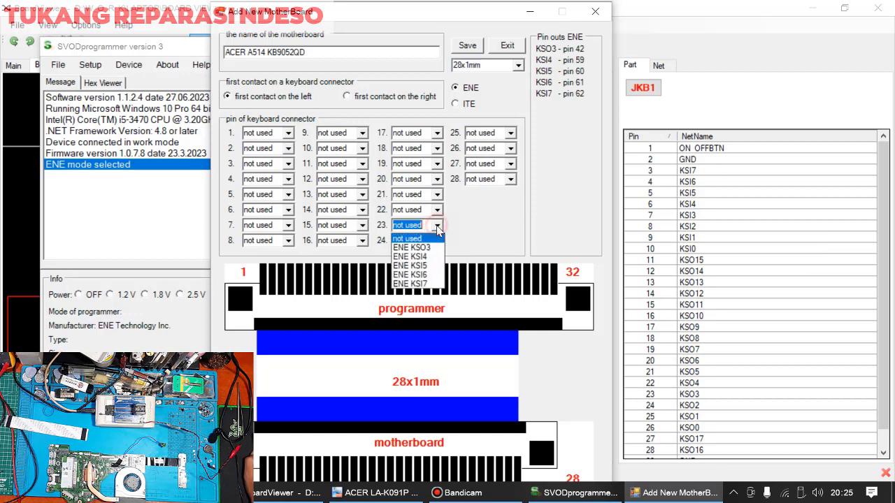
left_click(434, 248)
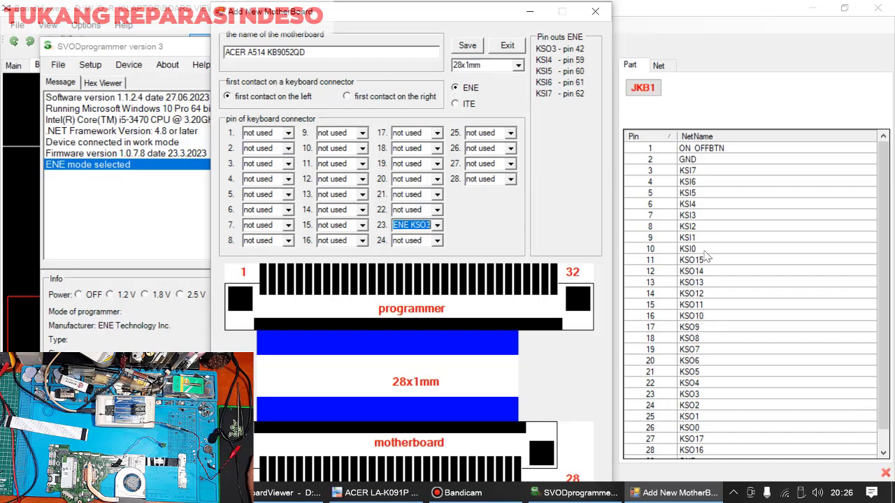
- Assign ENE KSI4, KSI5, KSI6 and KSI7 to connector pins 6, 5, 4 and 3, and save the motherboard definition
left_click(287, 210)
left_click(260, 234)
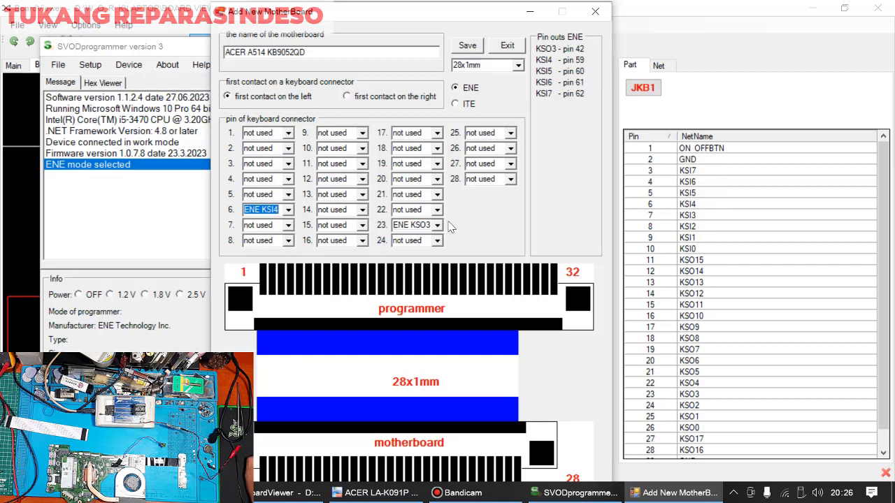
left_click(287, 194)
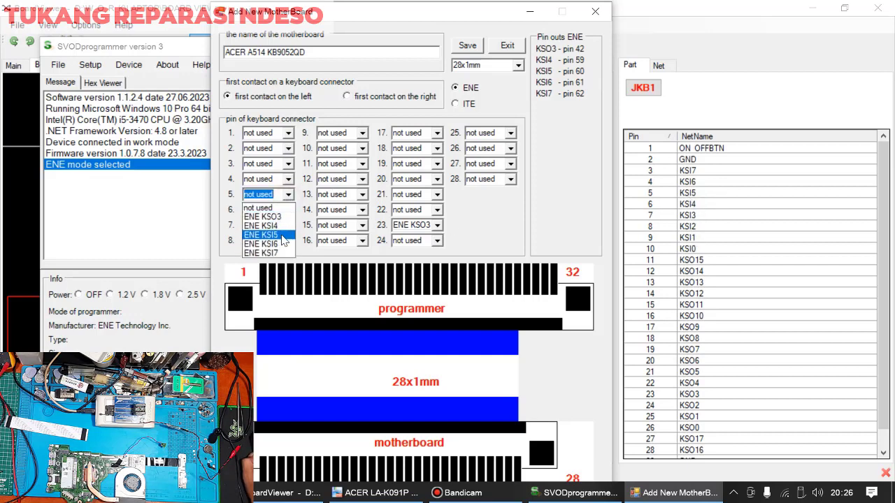
left_click(280, 235)
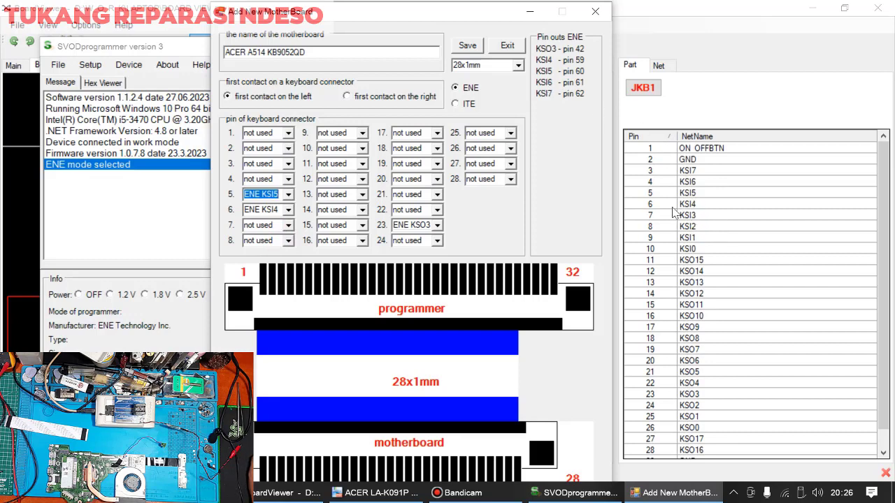
left_click(286, 184)
left_click(269, 231)
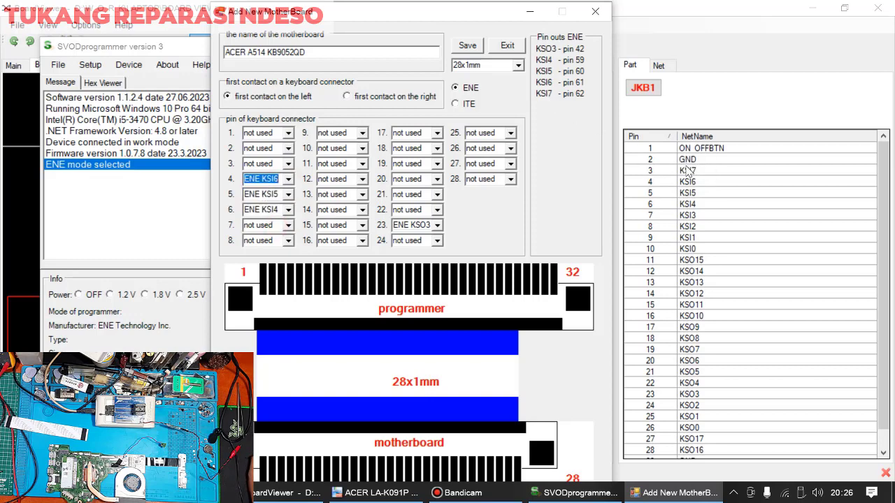
left_click(288, 165)
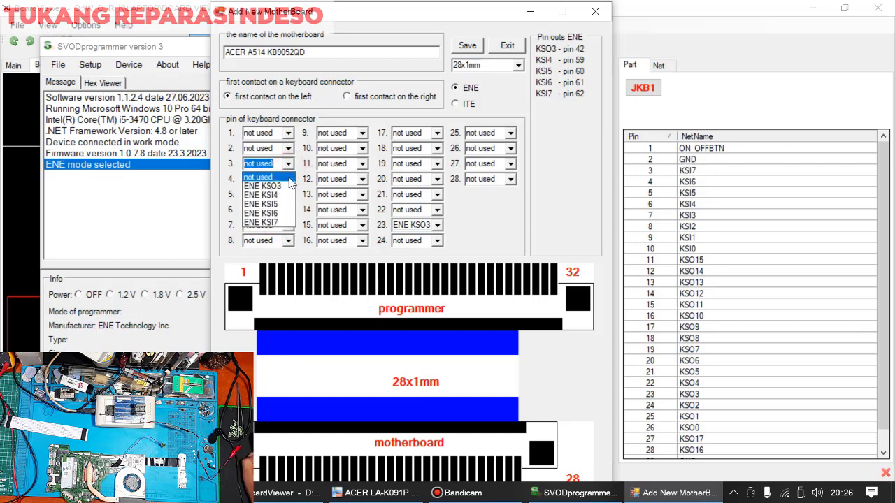
left_click(281, 224)
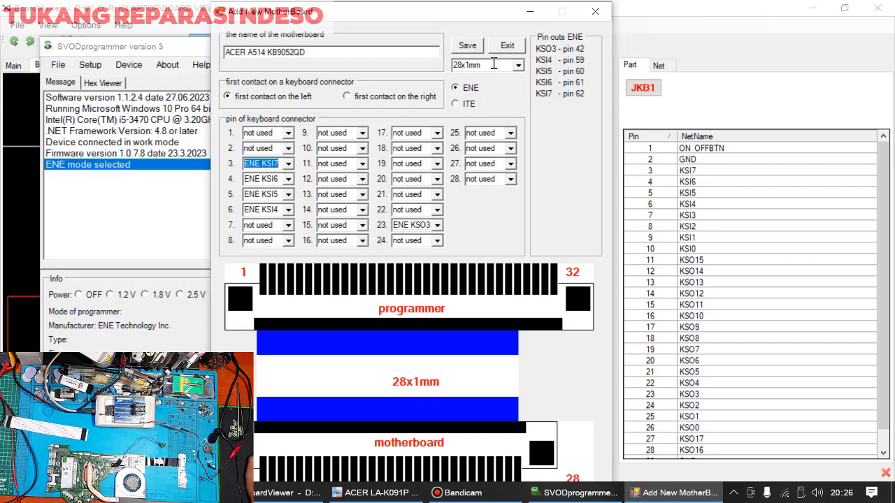
left_click(467, 46)
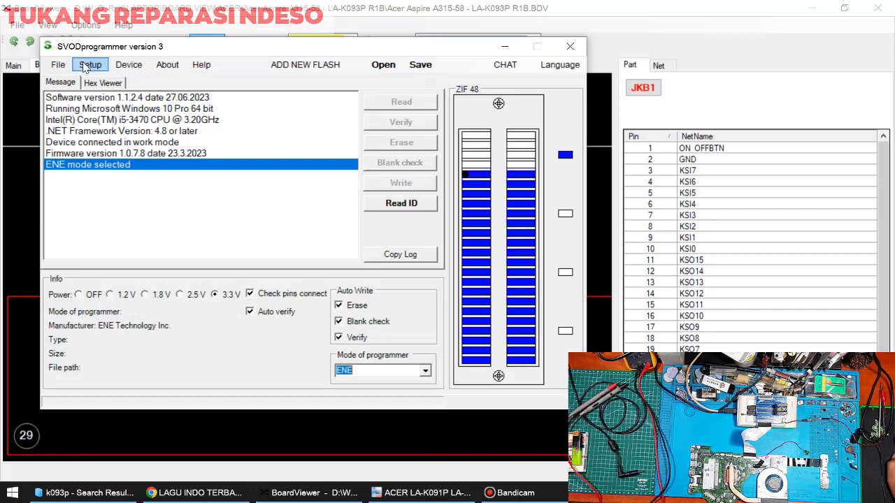
- Select the ACER A514 KB9052QD motherboard for programming and acknowledge the power, pin check and ground prompts
left_click(84, 66)
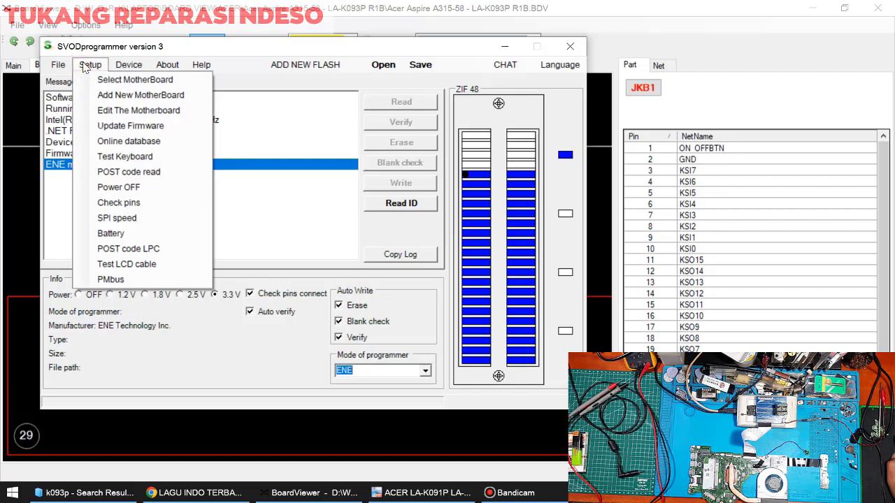
left_click(89, 79)
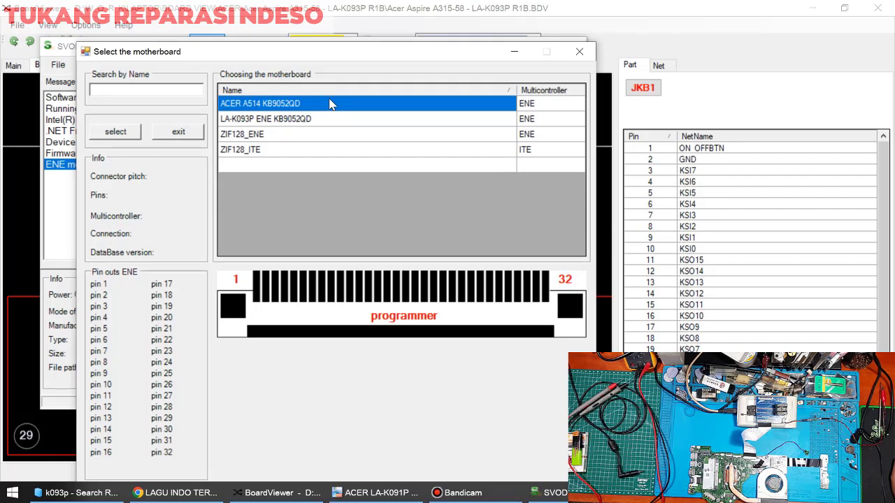
double_click(287, 110)
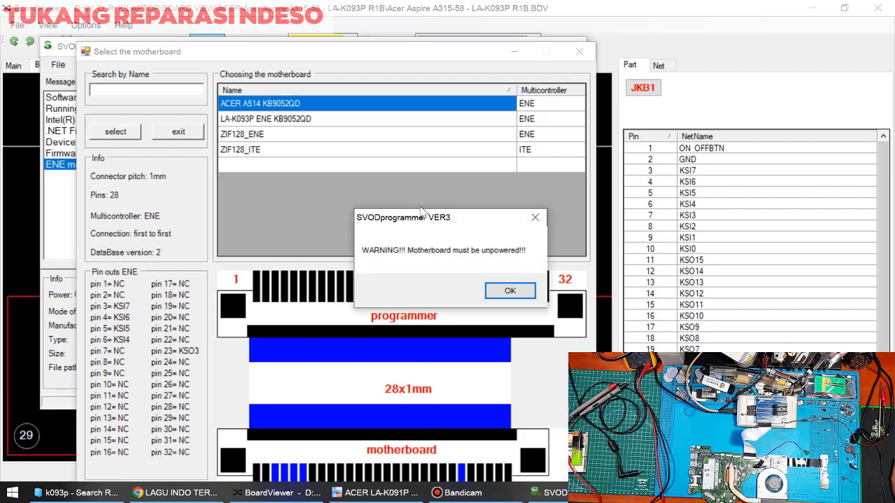
left_click_drag(490, 228, 430, 164)
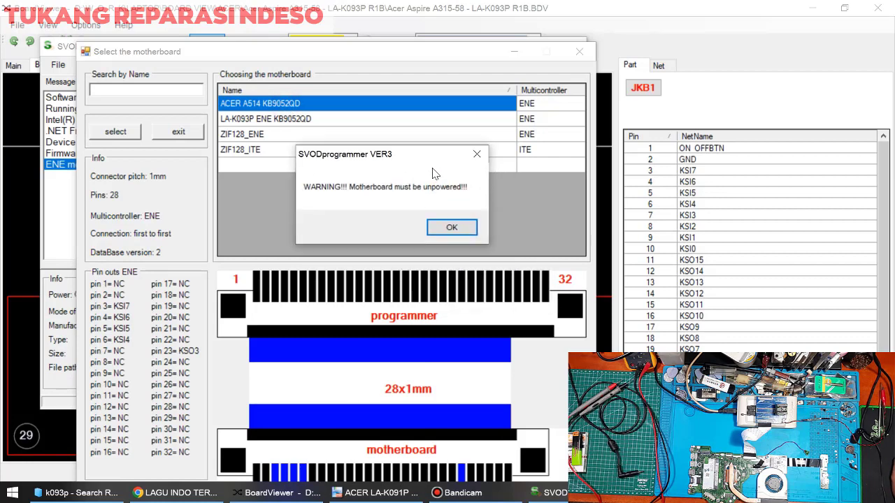
left_click(461, 228)
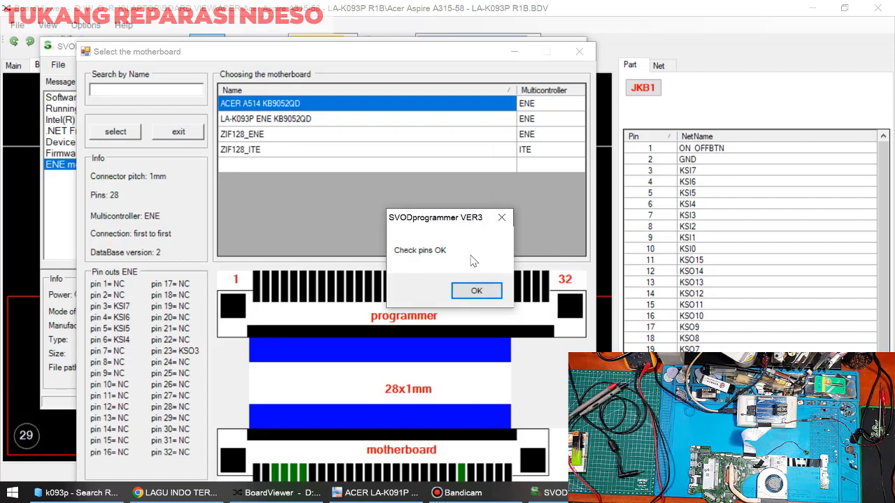
left_click(474, 291)
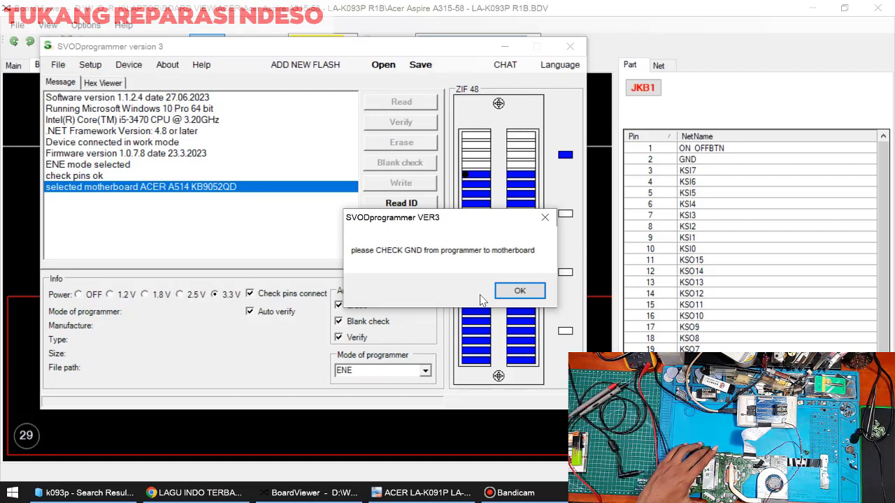
left_click(525, 288)
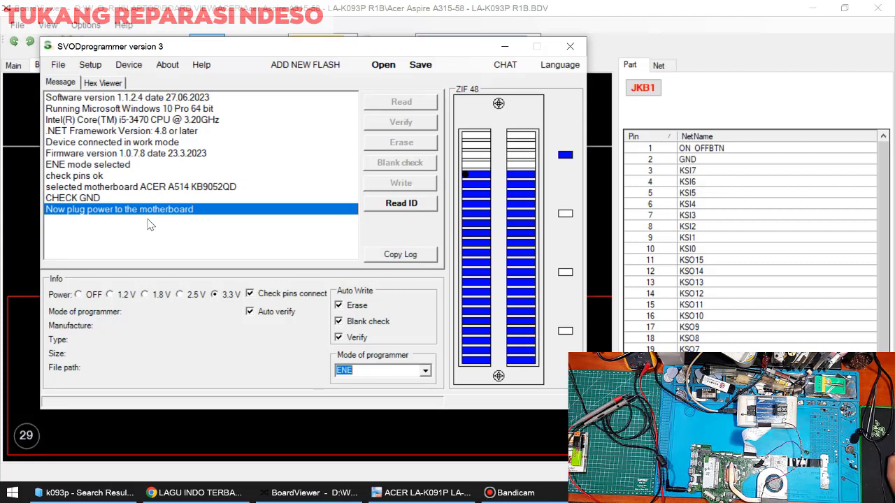
- Read the EC chip ID through the keyboard connector and try to read the chip's contents
left_click(394, 206)
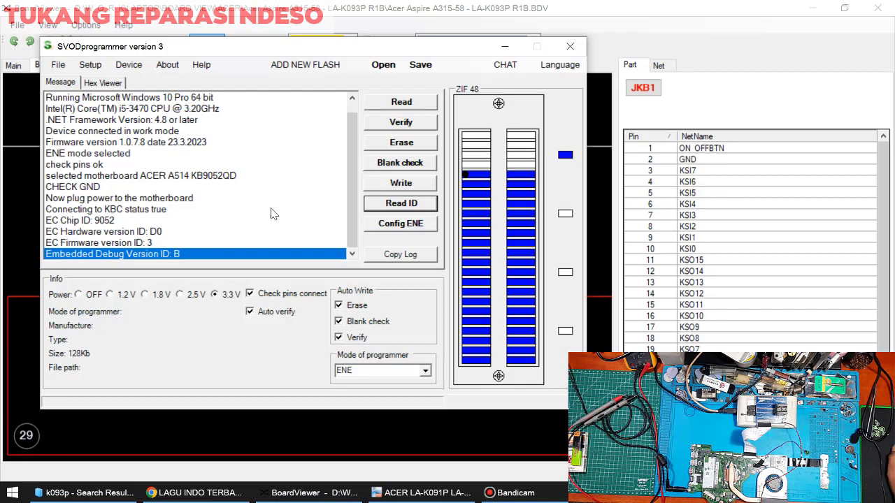
left_click(414, 104)
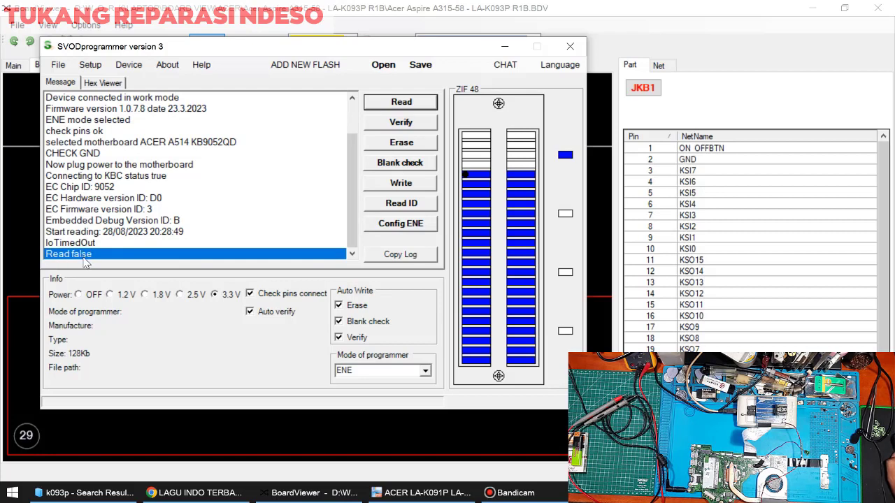
- Close SVODprogrammer, minimize BoardViewer and relaunch SVODprogrammer from the desktop
left_click(570, 46)
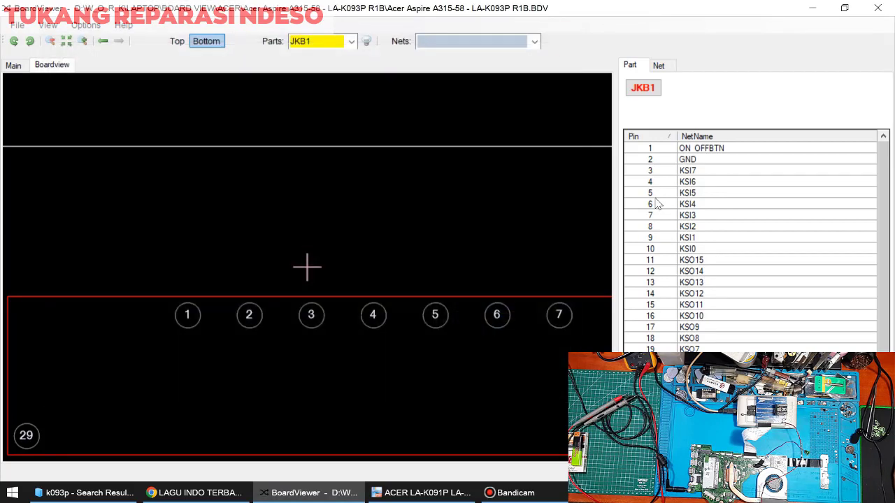
left_click(812, 8)
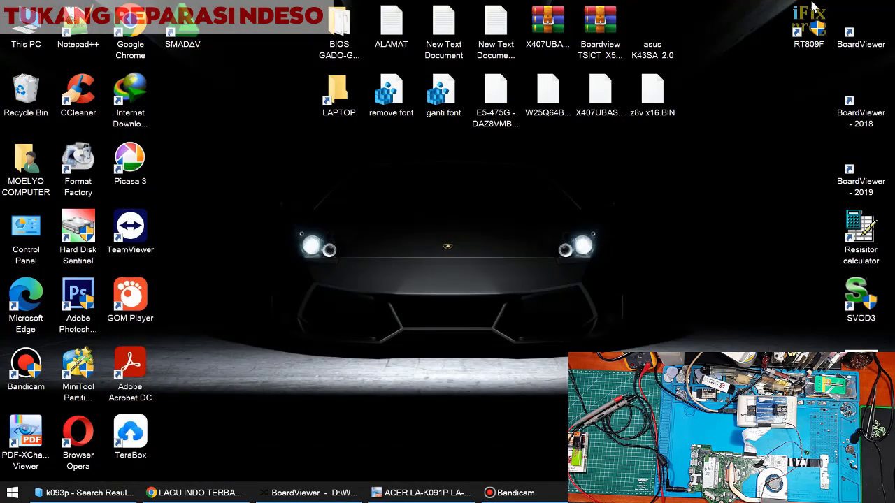
double_click(870, 300)
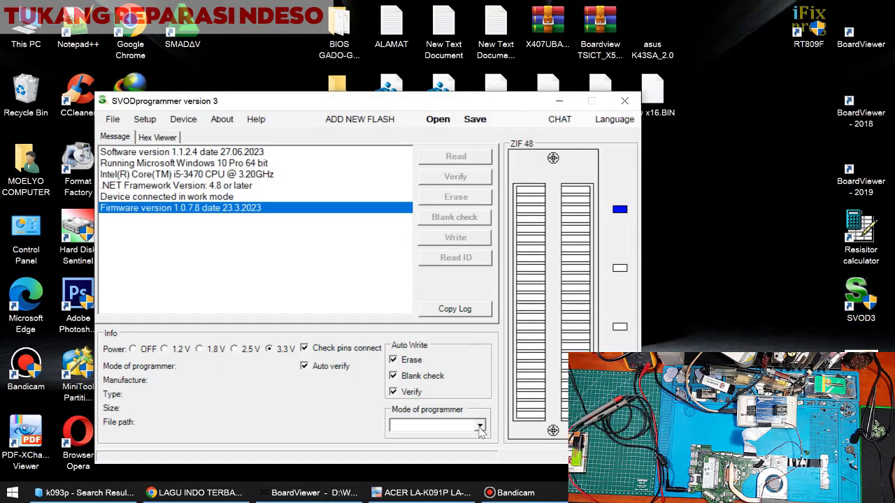
- Set the programmer mode to ENE and select the ACER A514 KB9052QD motherboard, acknowledging the prompts for the connection checks and power
left_click(480, 429)
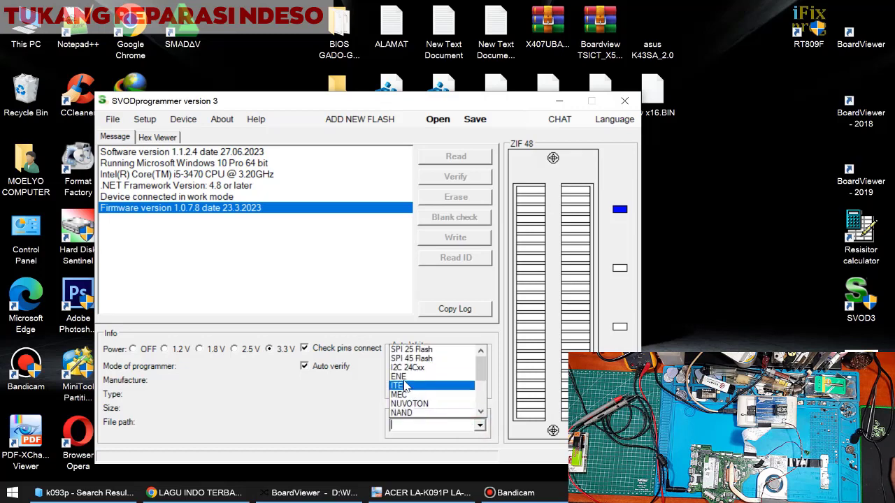
left_click(401, 379)
left_click(145, 121)
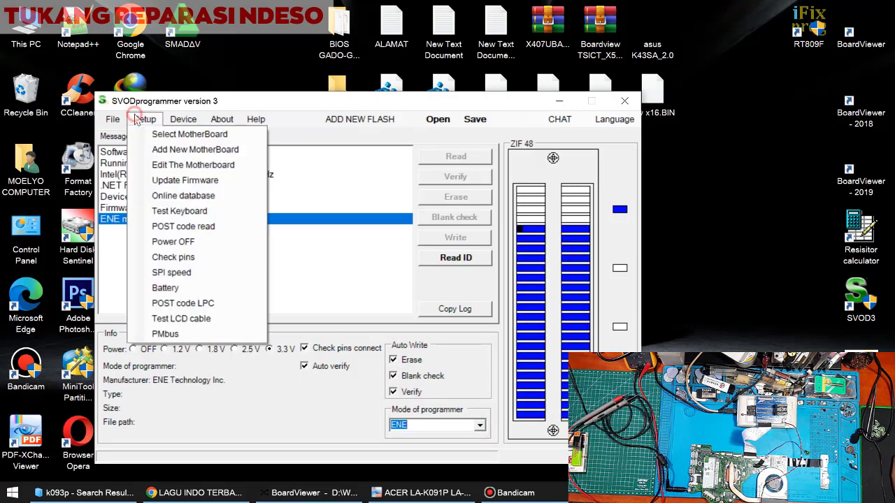
left_click(154, 134)
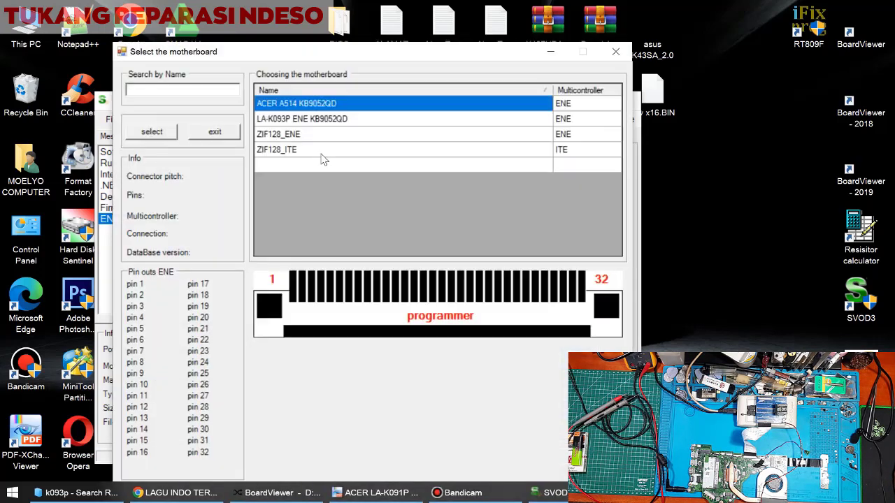
double_click(294, 105)
left_click(514, 290)
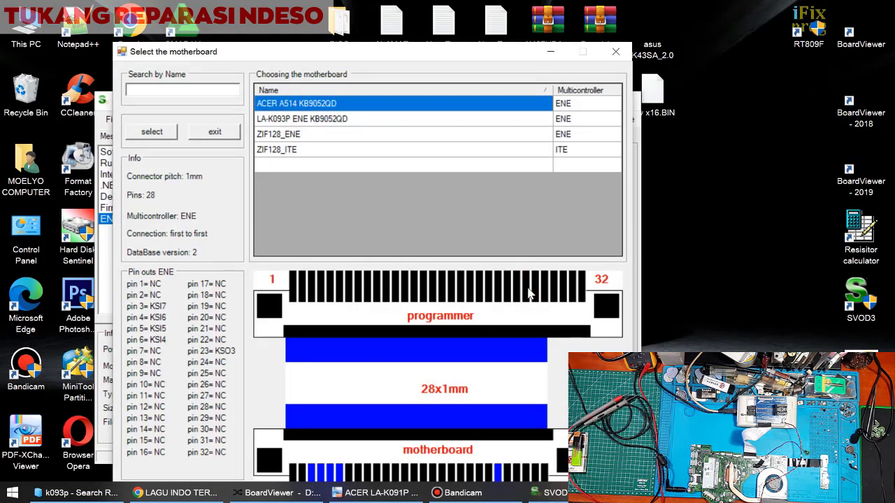
left_click(479, 291)
left_click(511, 294)
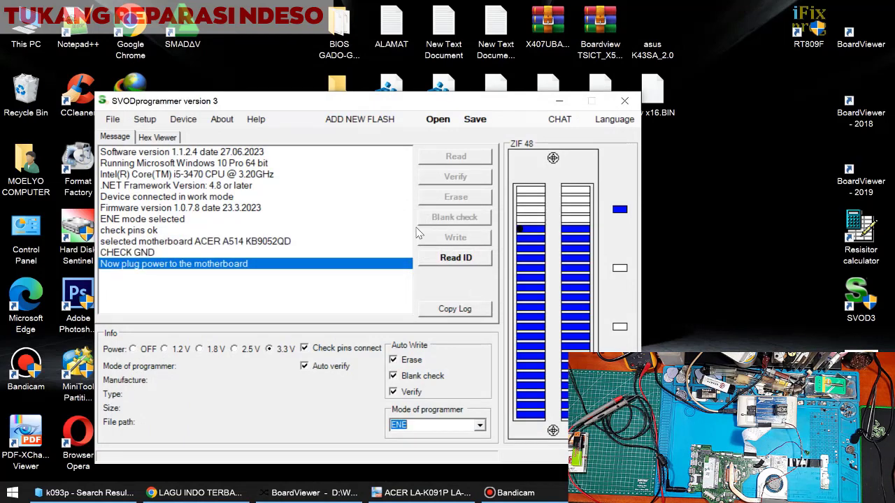
- Read the EC chip ID again through the keyboard connector and start reading the chip's contents
left_click(443, 259)
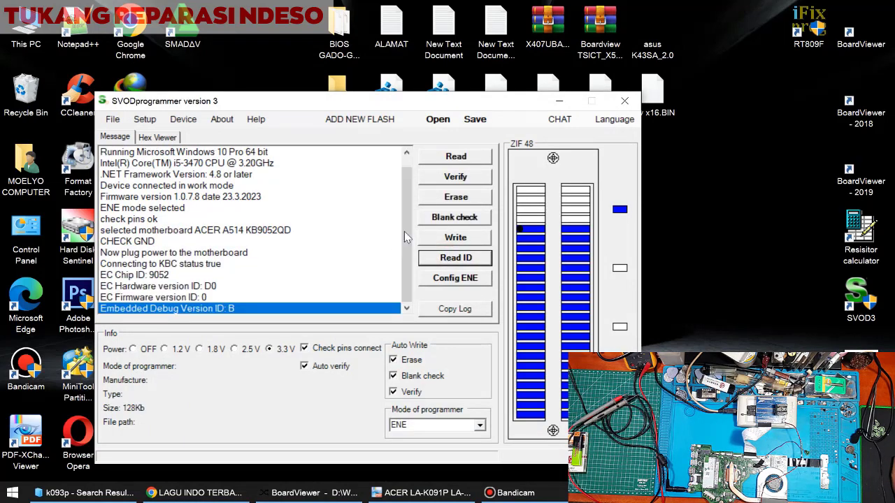
left_click(441, 159)
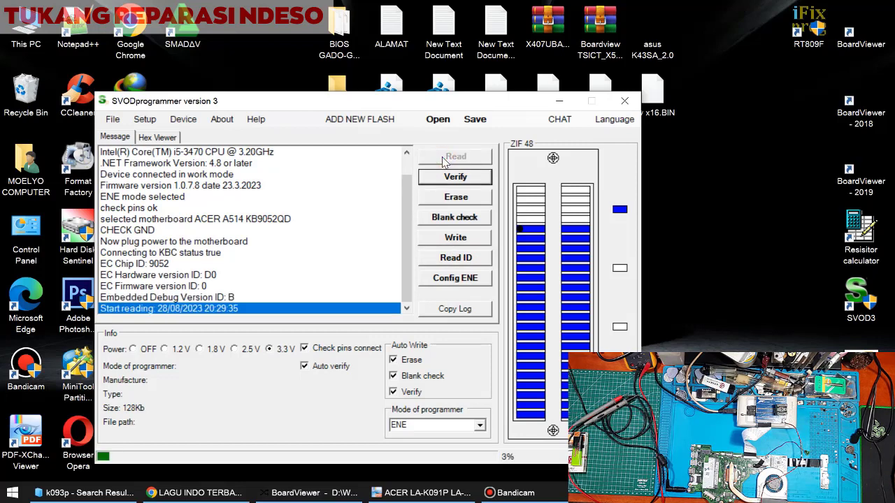